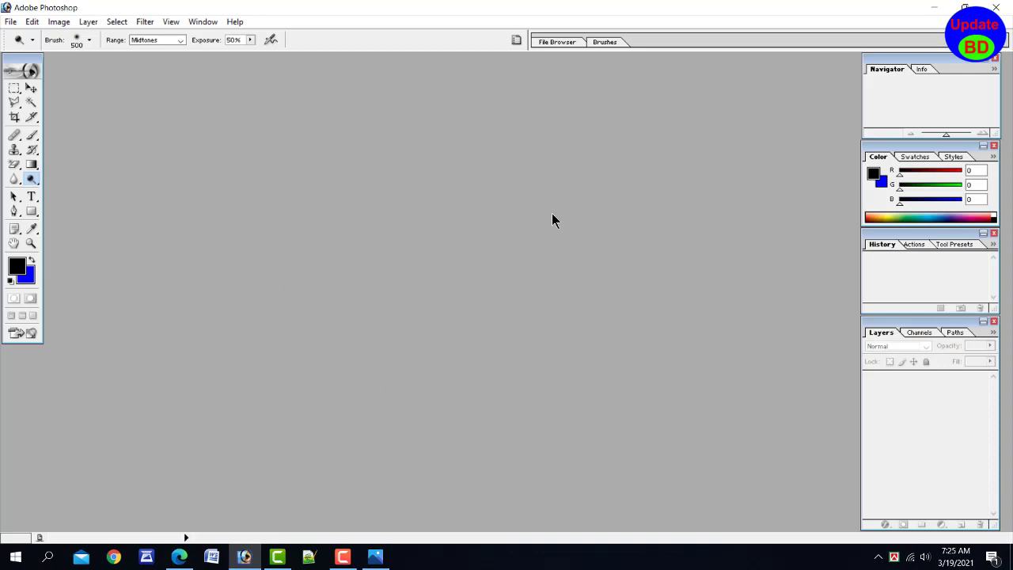
Switch to Photos showing IMG_20191028_132123.jpg and make its window smaller with the desktop visible beside it.
left_click(375, 557)
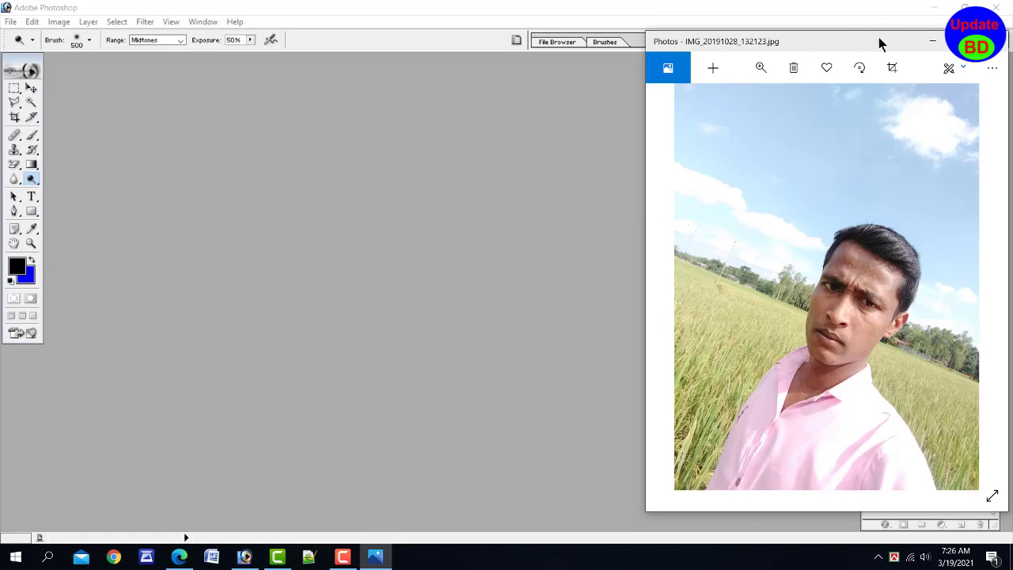
left_click_drag(879, 43, 880, 62)
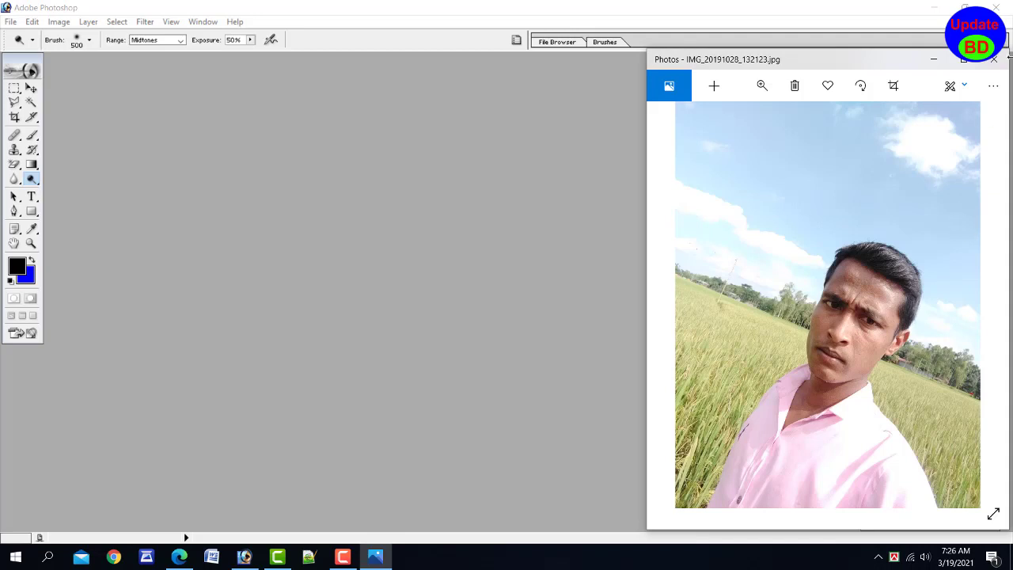
left_click(996, 62)
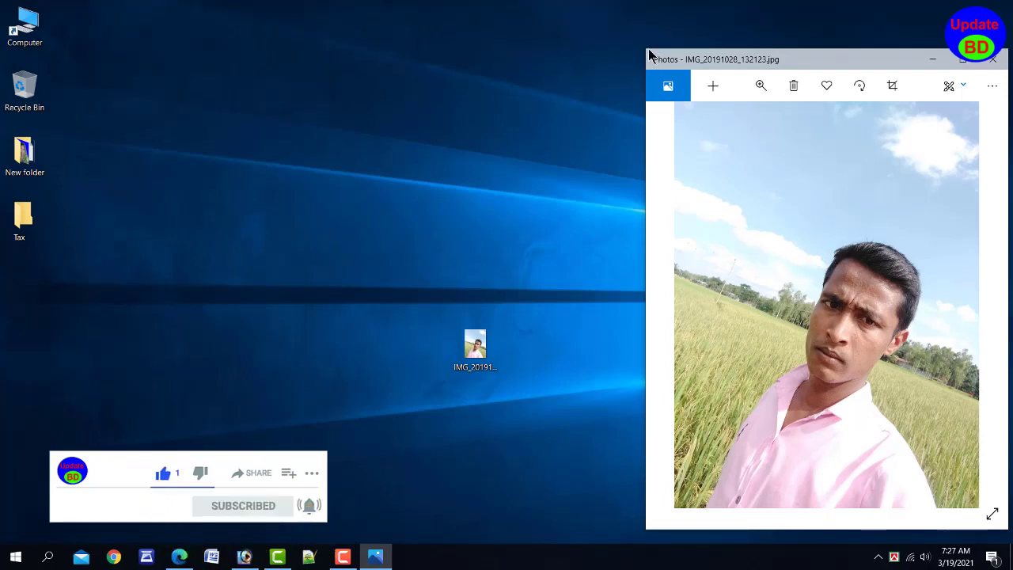
left_click_drag(645, 49, 678, 80)
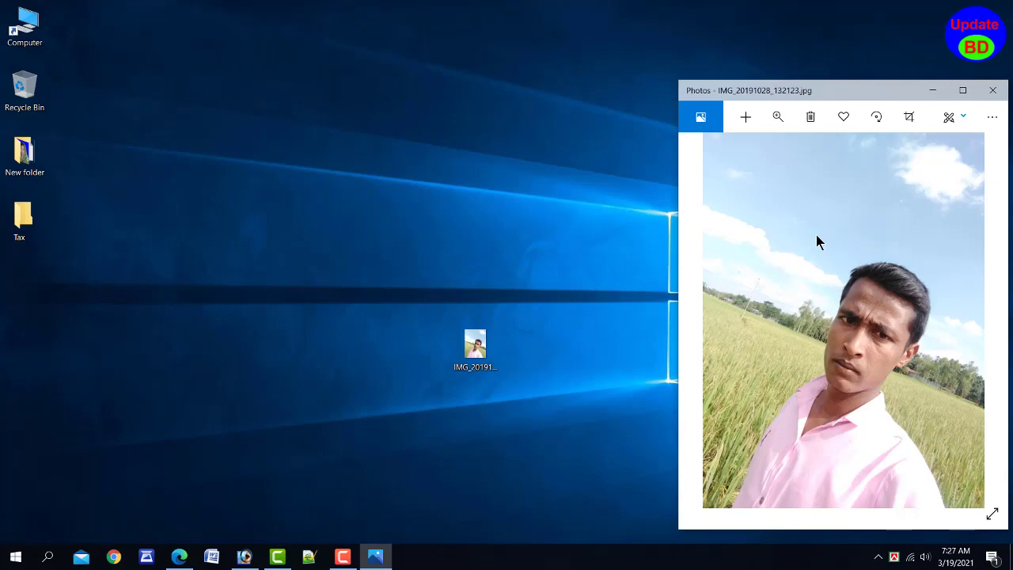
Switch to the remove.bg page in Edge and upload IMG_20191028_132123.jpg from the Desktop for background removal.
left_click(179, 557)
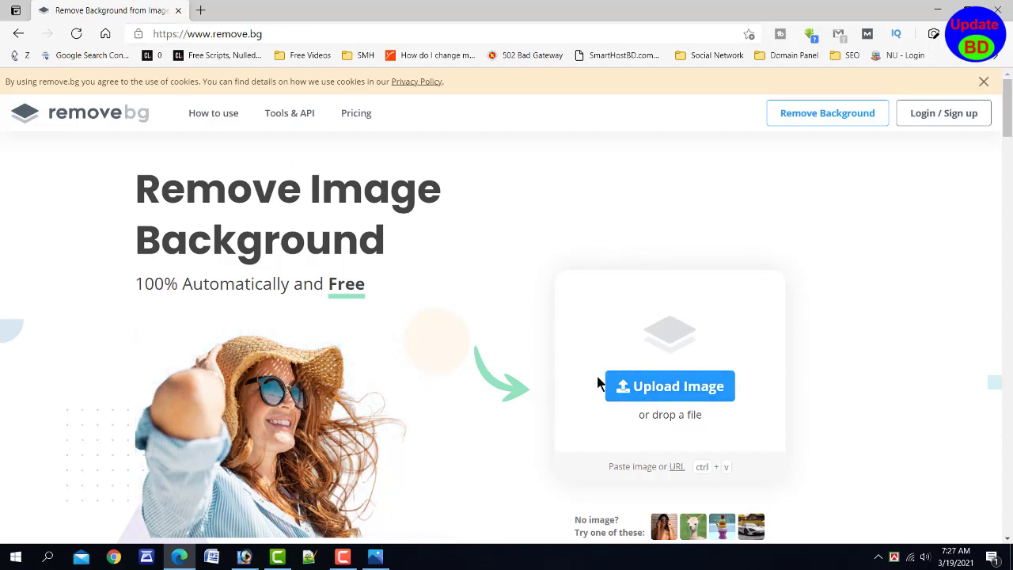
left_click(662, 388)
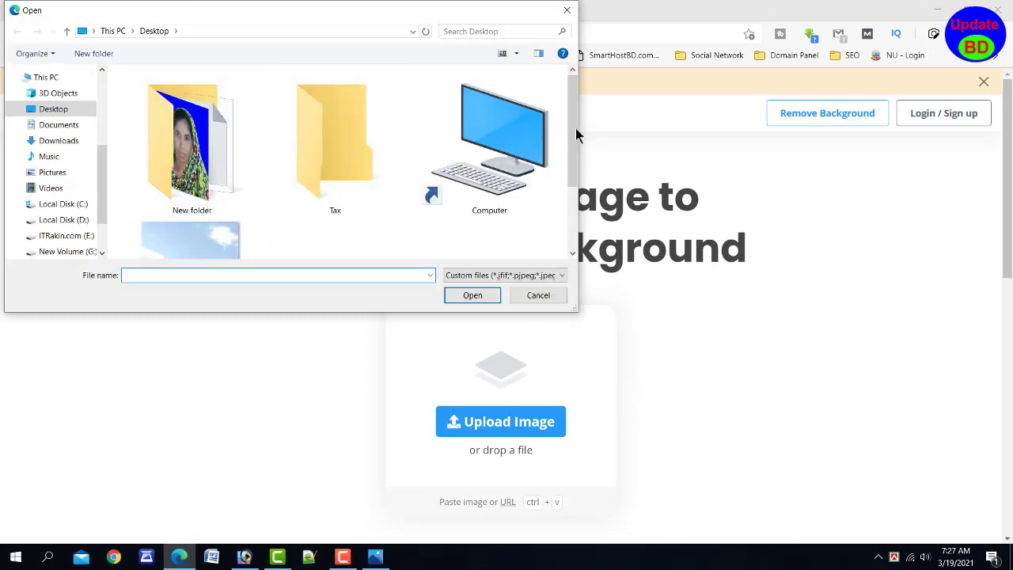
left_click_drag(575, 130, 570, 189)
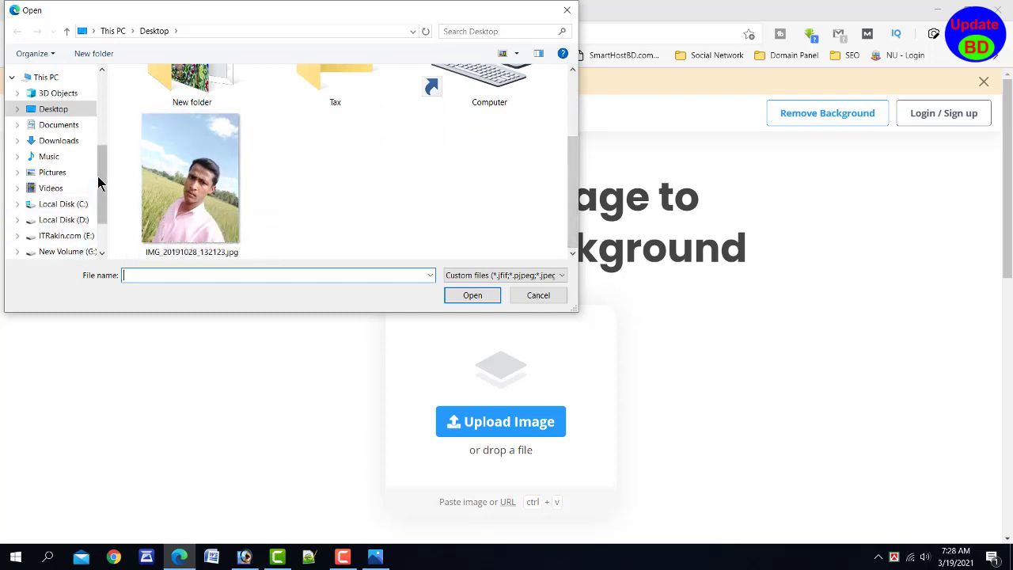
mouse_move(98, 182)
left_mouse_down()
mouse_move(99, 210)
mouse_move(100, 196)
left_mouse_up()
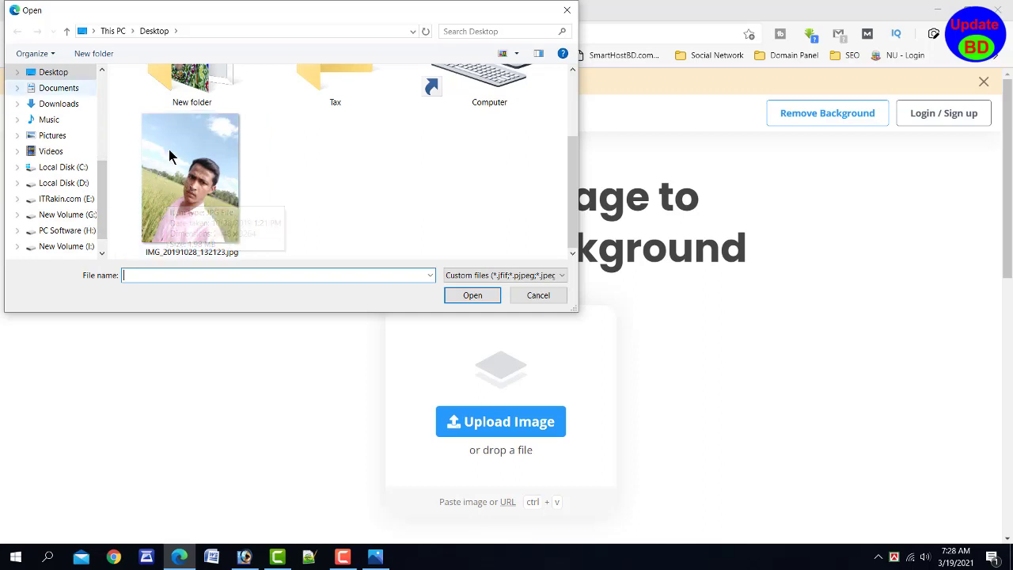
left_click(214, 184)
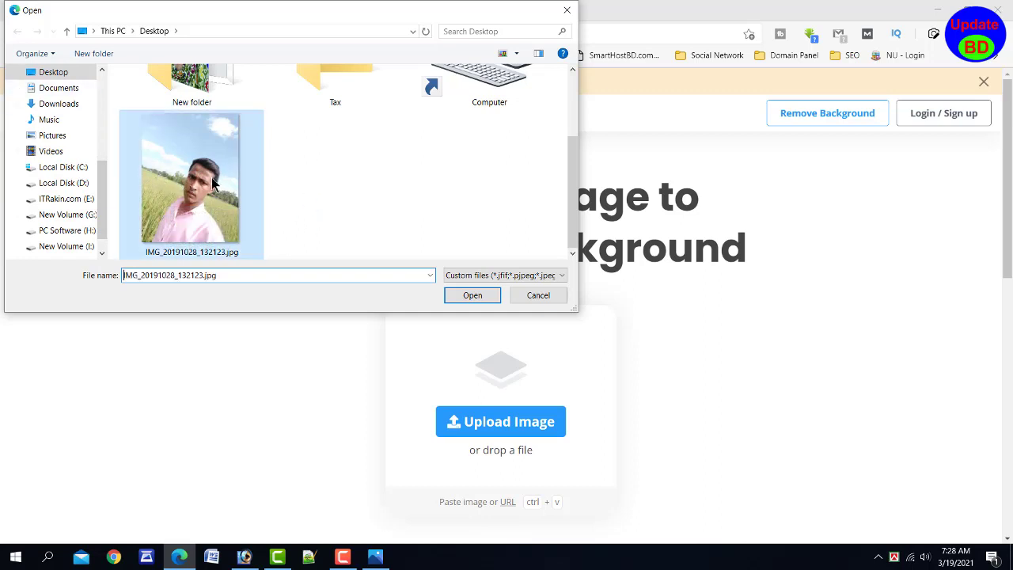
left_click(472, 296)
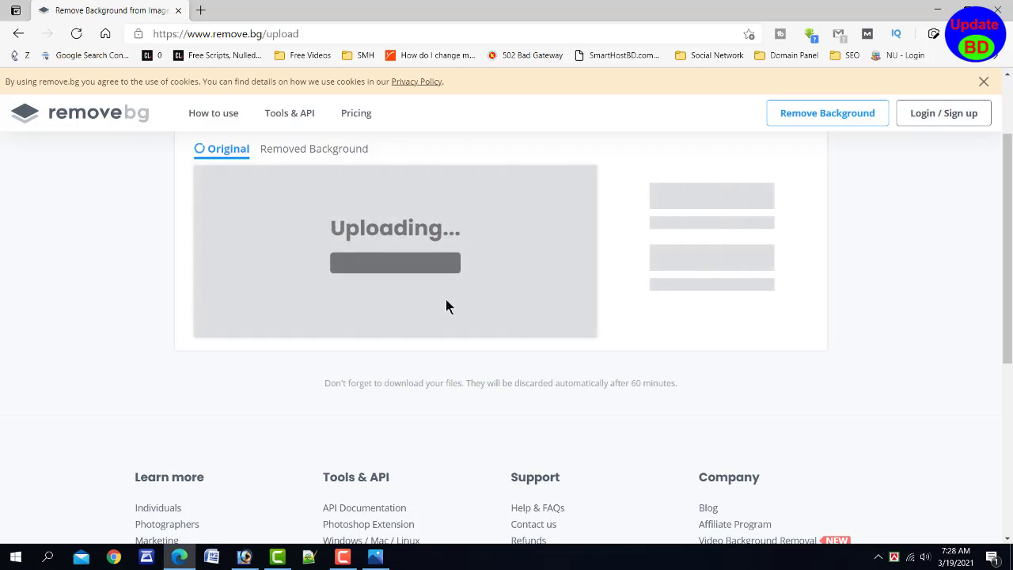
Download the 433 × 577 preview of the background-free photo and save the PNG file.
scroll(586, 275, "up", 1)
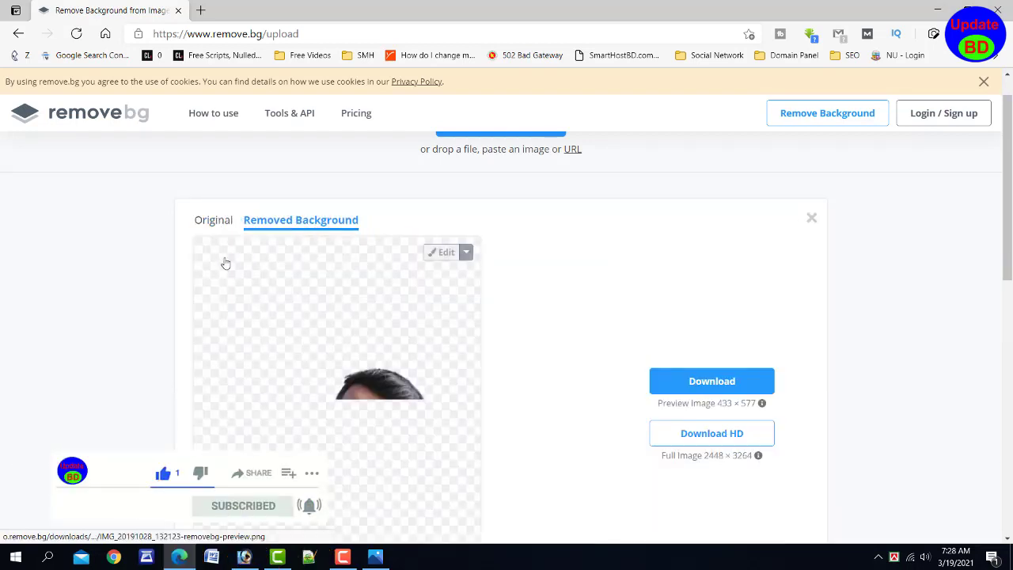
scroll(394, 388, "down", 1)
scroll(394, 387, "down", 2)
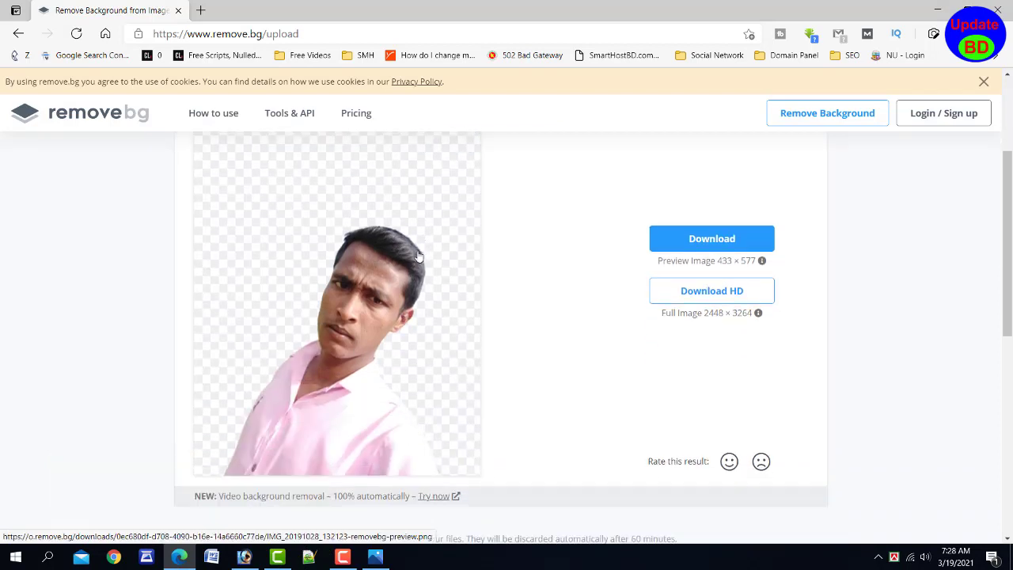
left_click(723, 250)
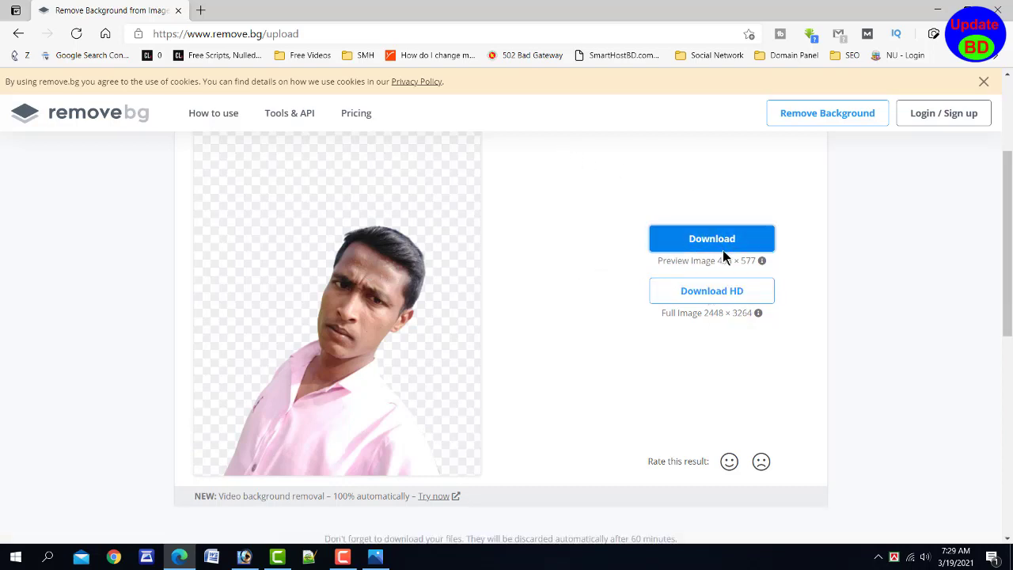
left_click(722, 251)
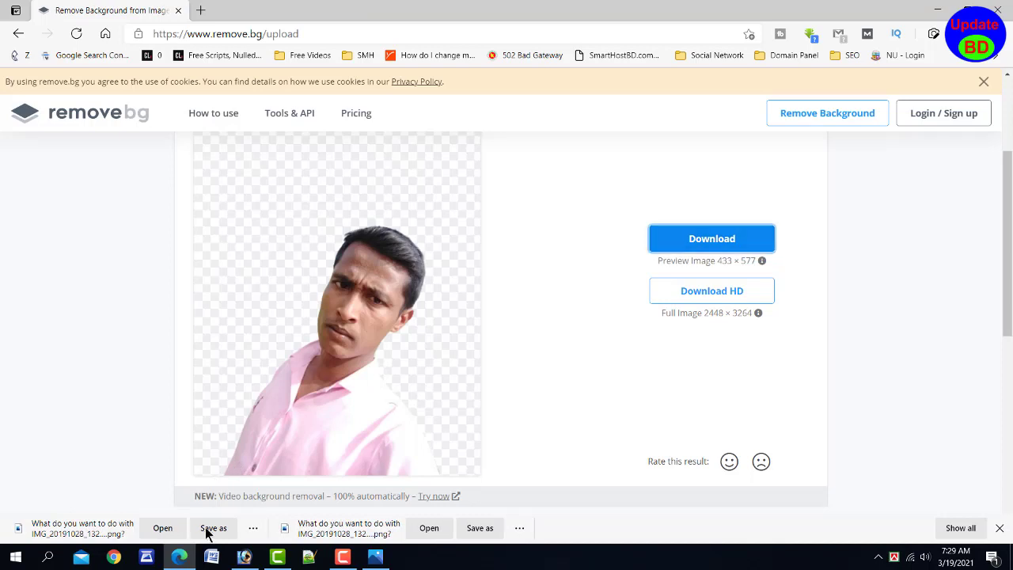
left_click(212, 528)
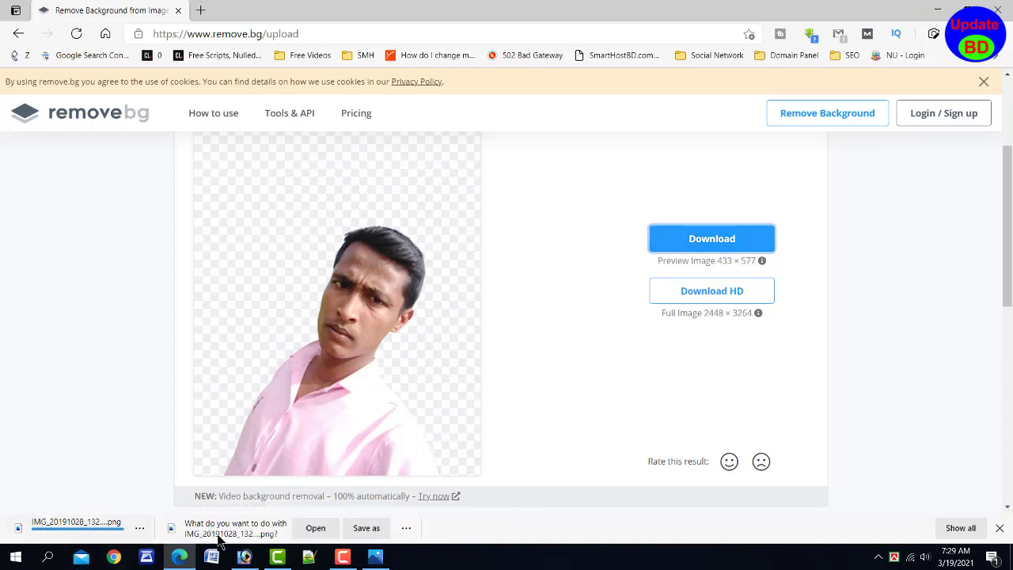
Move the downloaded PNG toward the middle of the desktop and view it in Photos beside the original photo.
left_click(939, 11)
left_click(24, 293)
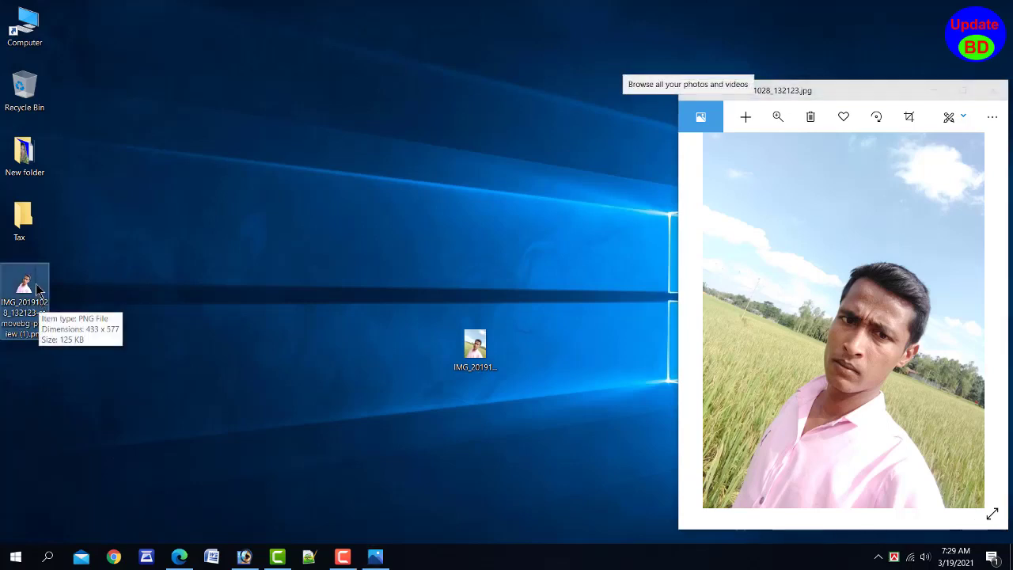
left_click_drag(19, 297, 230, 297)
left_click_drag(859, 63, 421, 26)
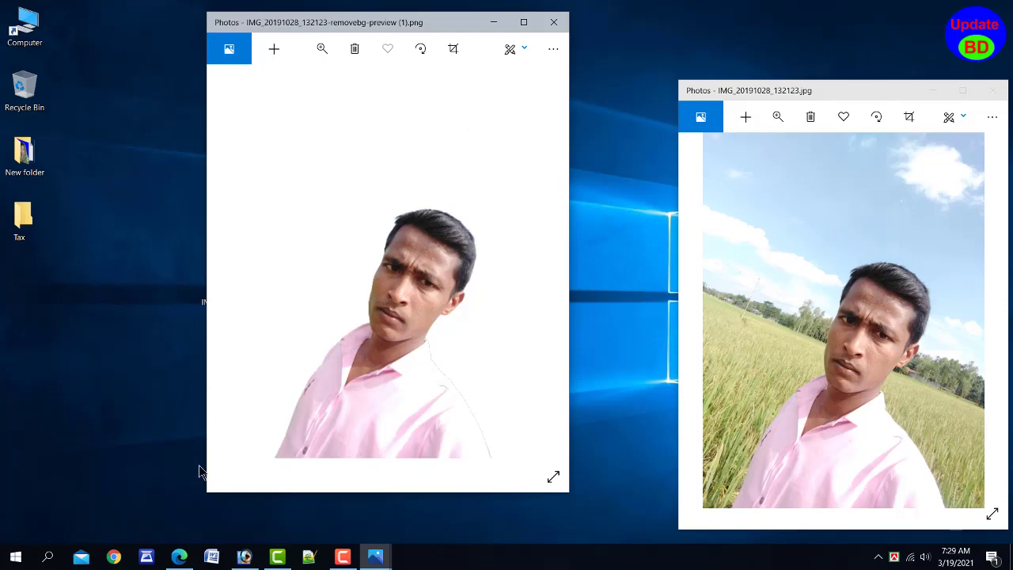
left_click(553, 22)
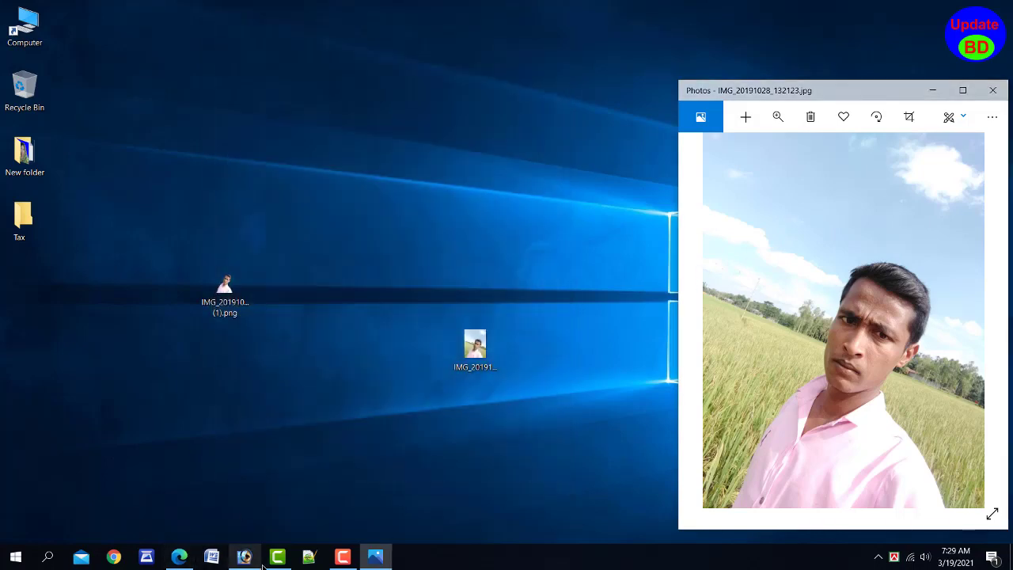
Return to remove.bg in Edge, dismiss the download bar, and close the original photo's Photos window.
left_click(179, 557)
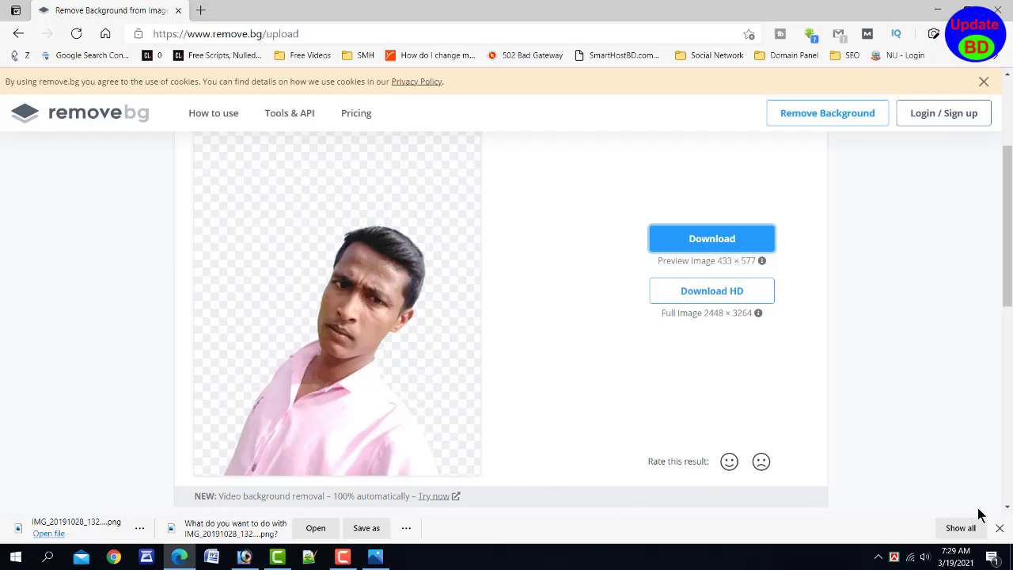
left_click(999, 528)
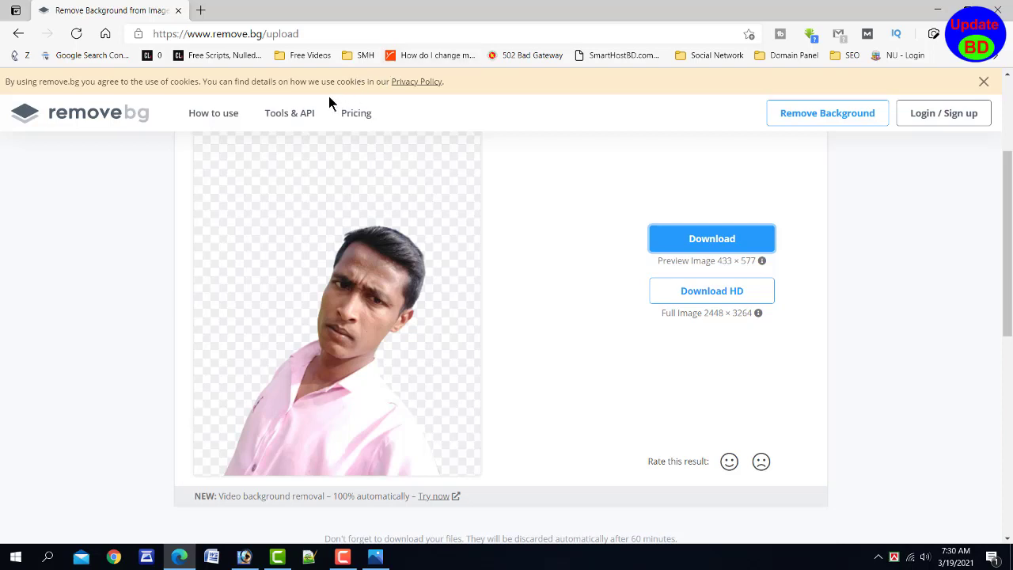
scroll(531, 174, "up", 1)
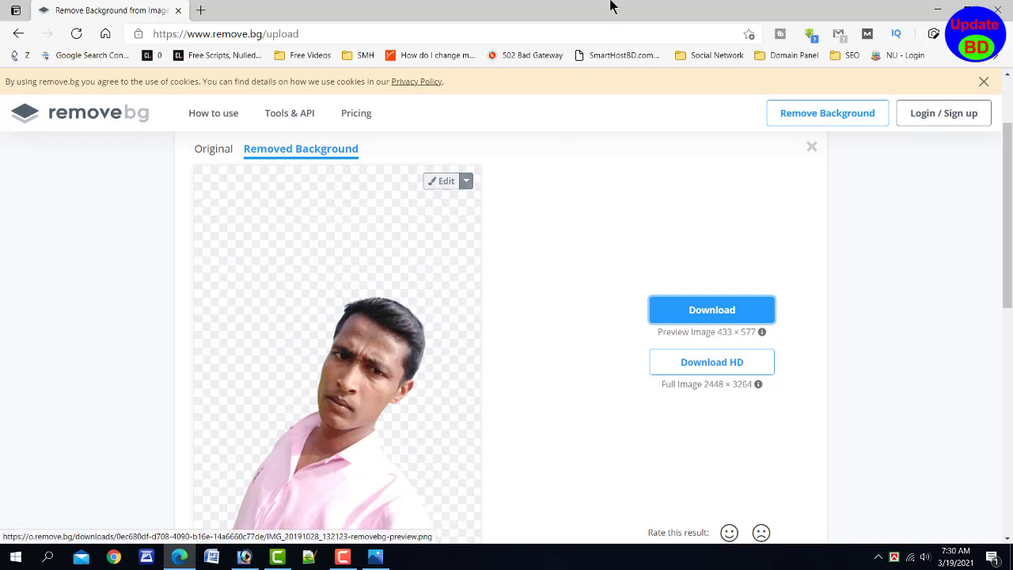
left_click(386, 559)
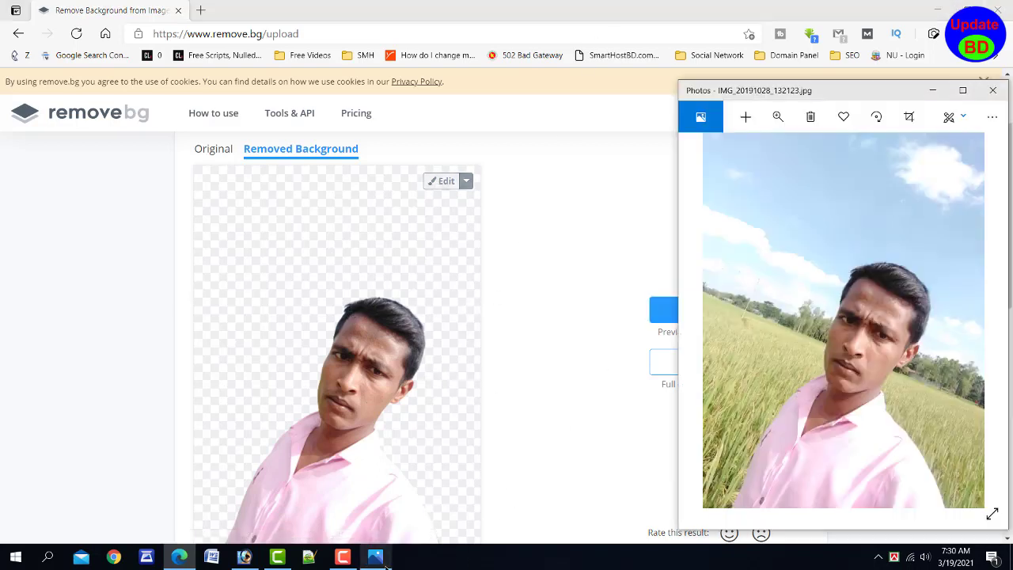
left_click(995, 92)
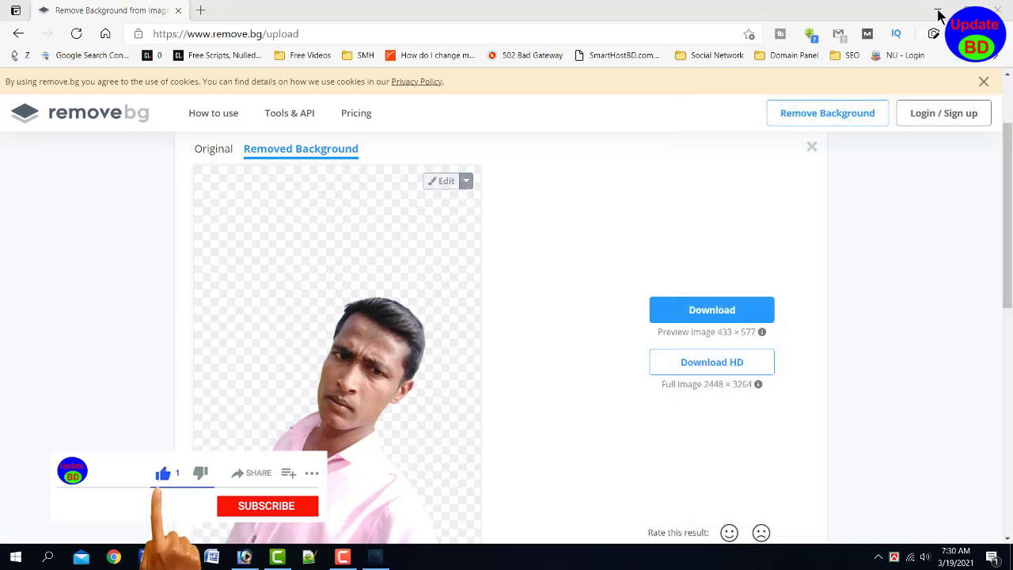
Inspect the downloaded cut-out PNG enlarged in a maximized Photos window, compare it with the original JPG, and close both.
key("super+d")
double_click(227, 287)
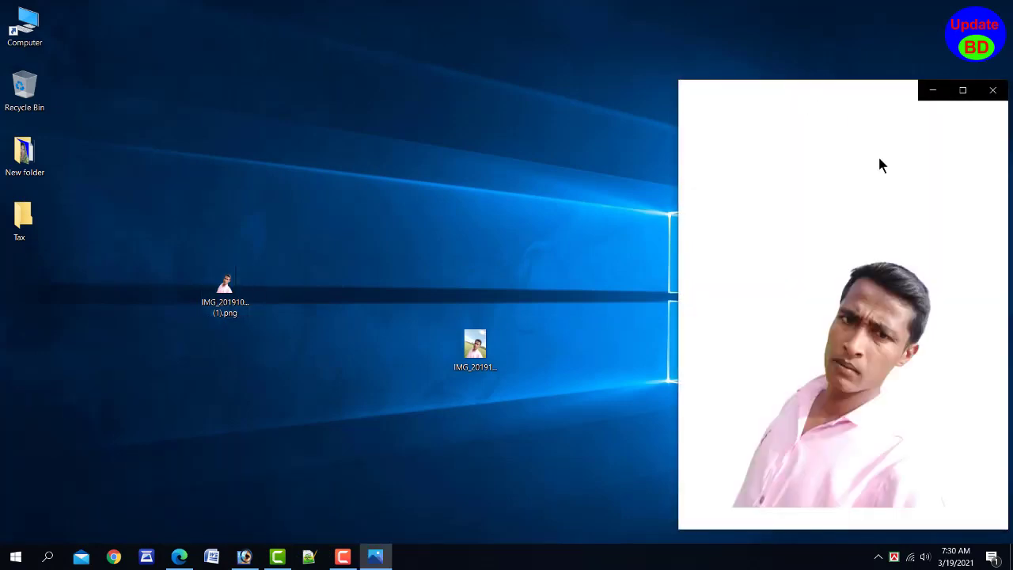
left_click(960, 91)
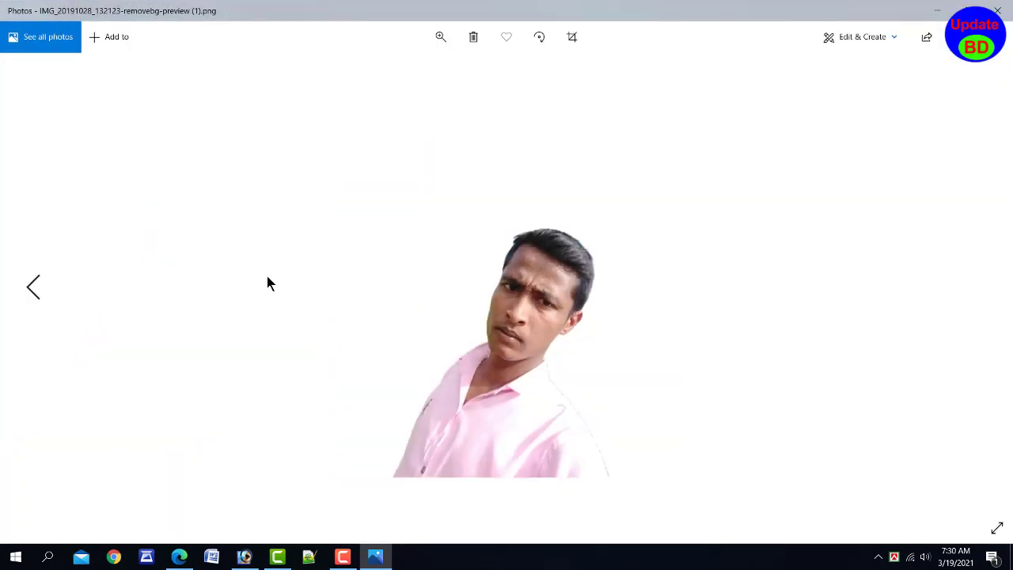
left_click(440, 41)
left_click(404, 72)
left_click(419, 73)
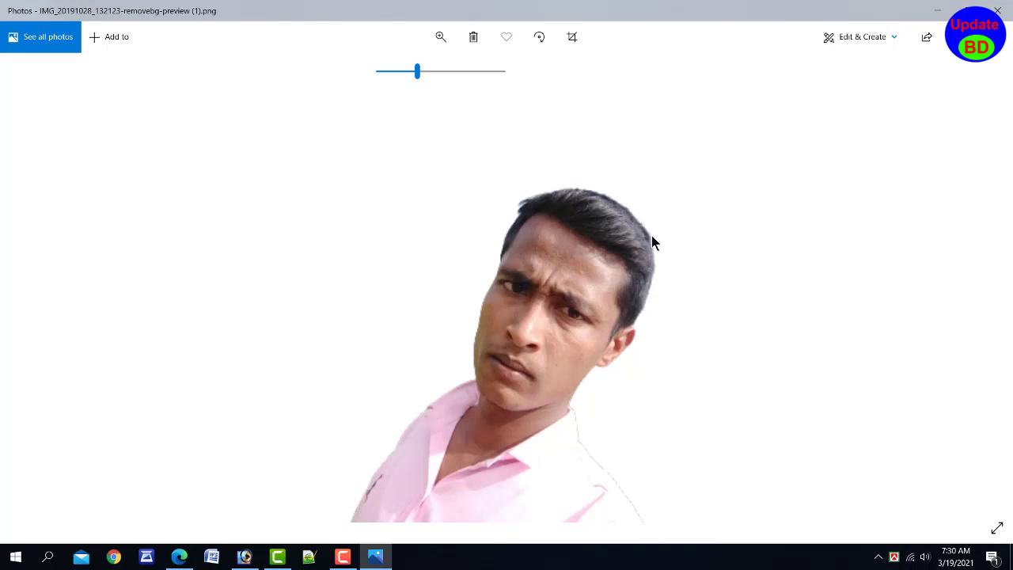
left_click(1001, 11)
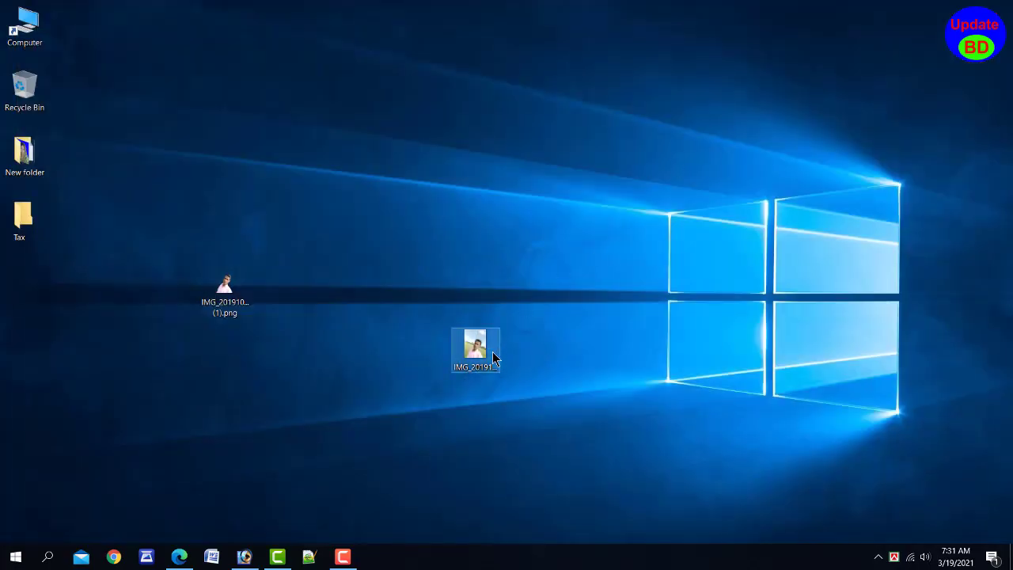
left_click(471, 347)
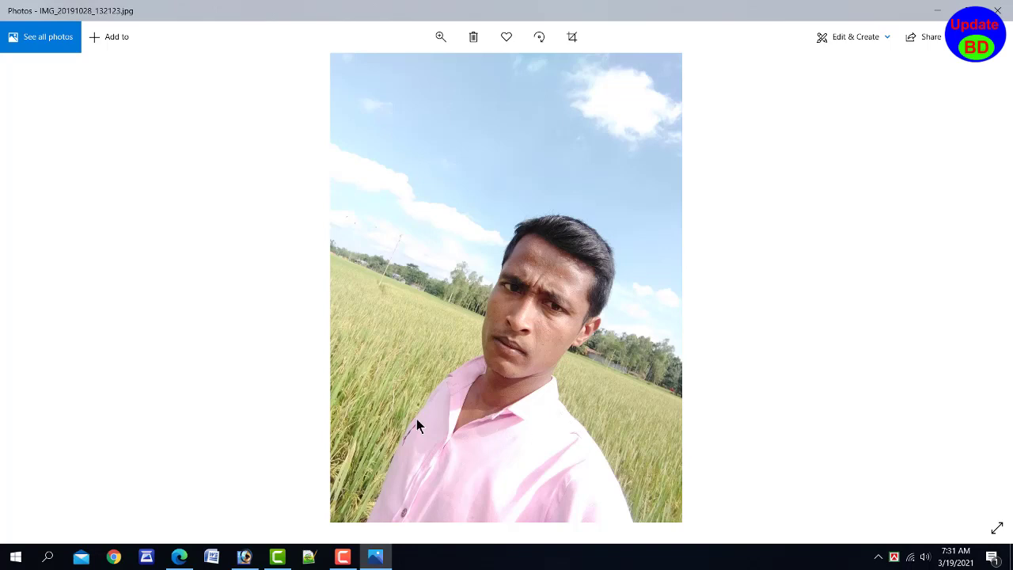
left_click(997, 11)
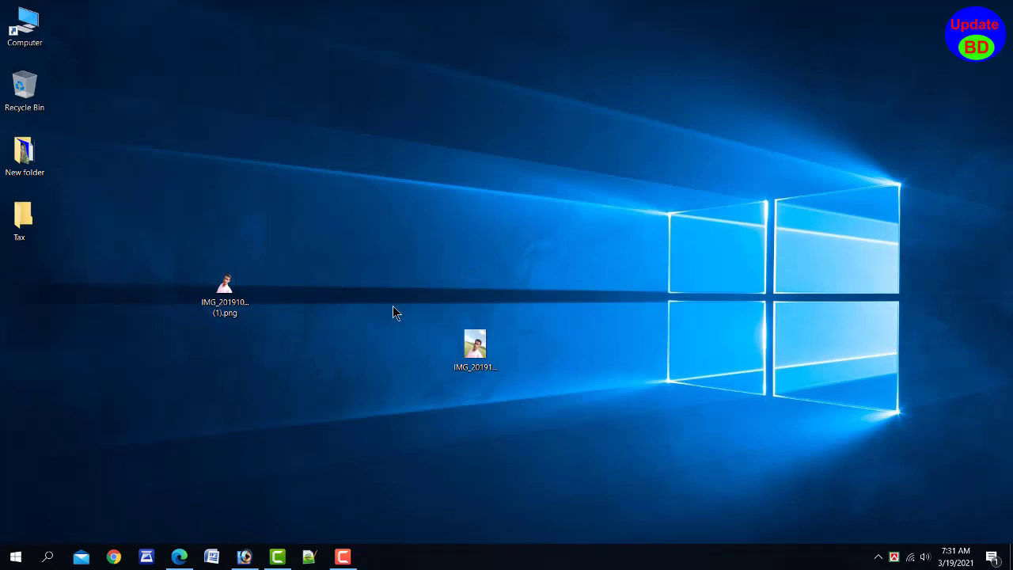